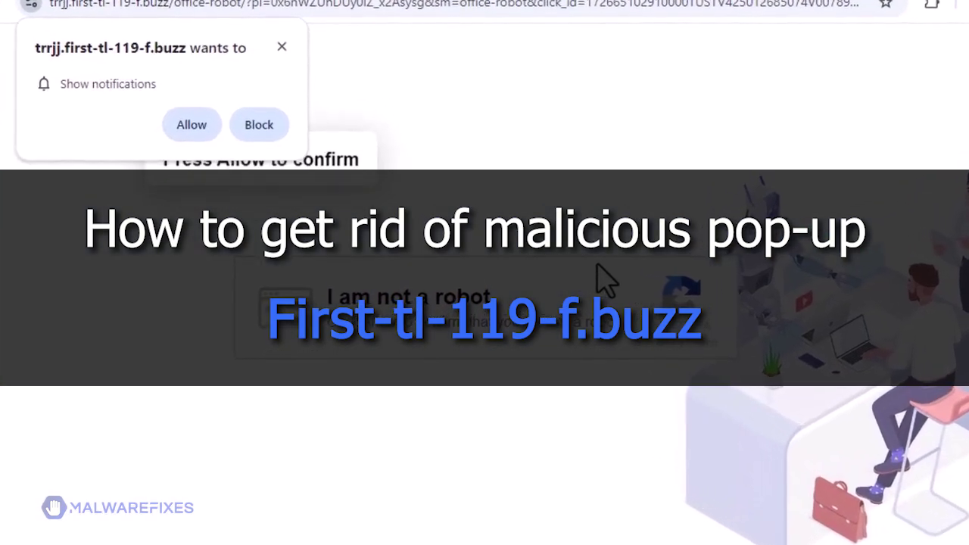
Check the trrjj.first-tl-119-f.buzz address, then allow the site to show notifications
left_click(246, 4)
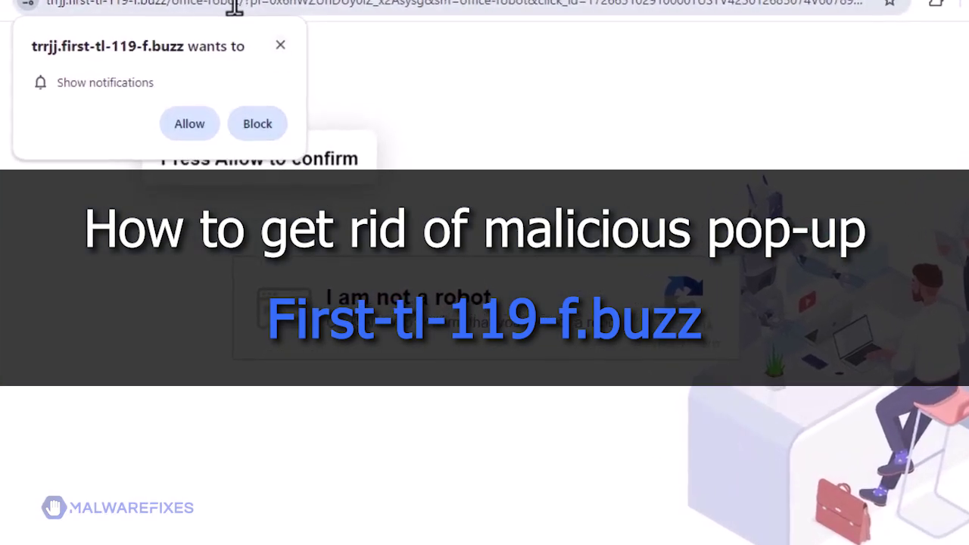
left_click(362, 9)
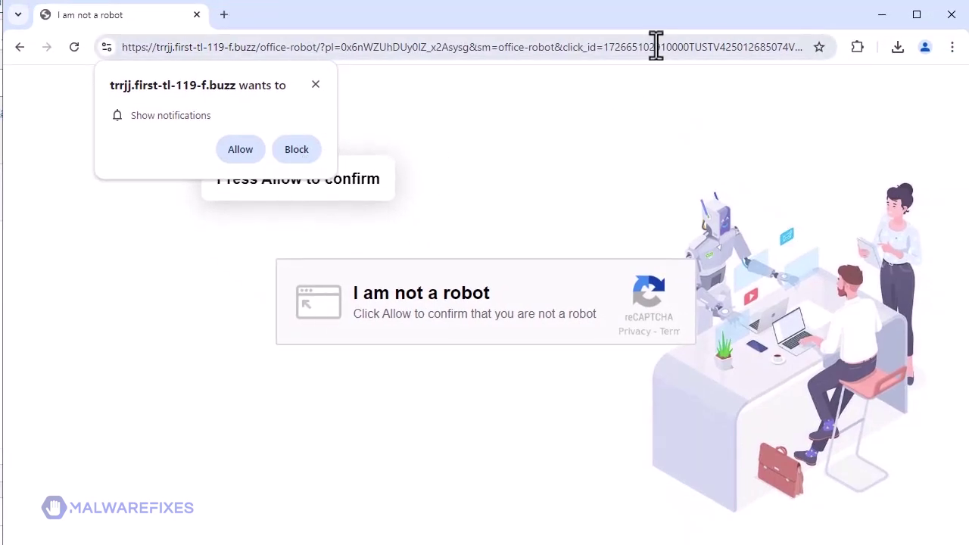
left_click(235, 150)
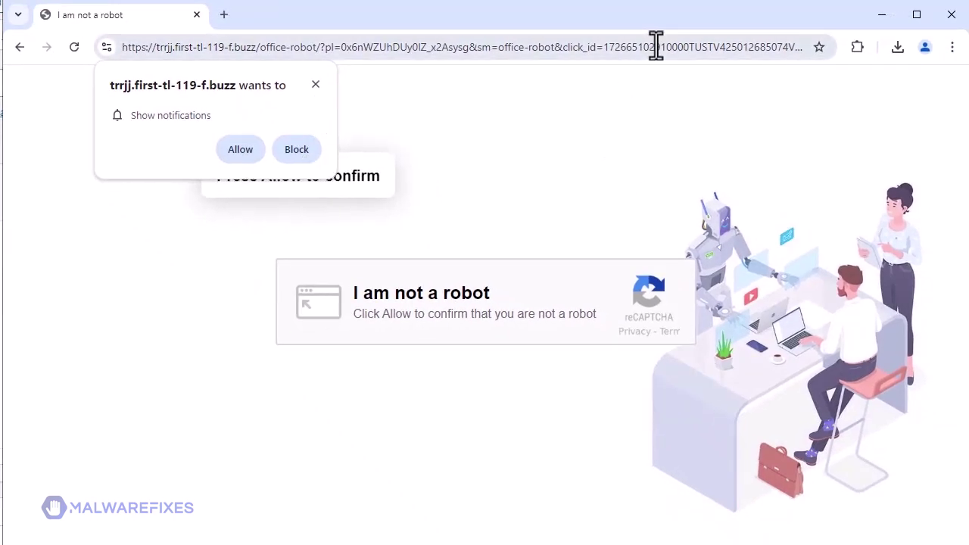
left_click(231, 150)
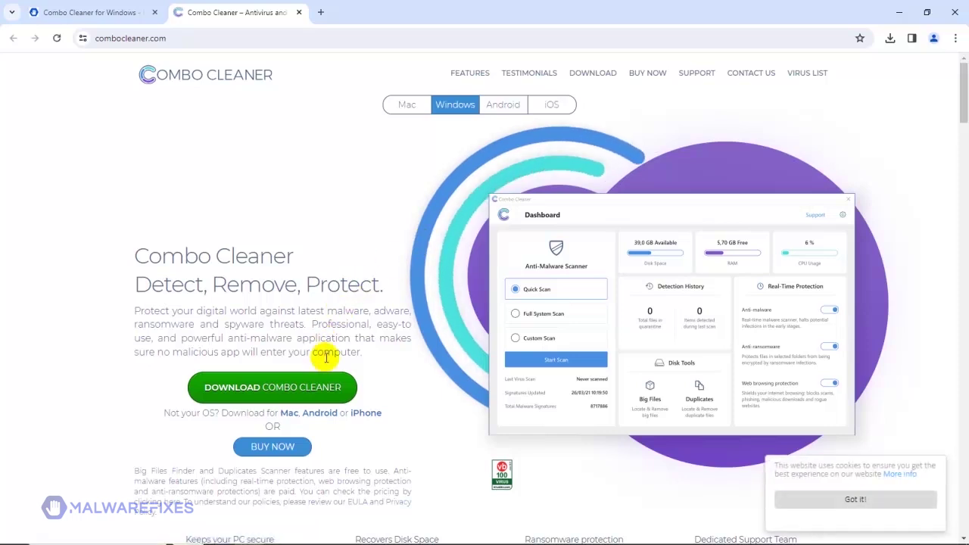
Download the Combo Cleaner installer CCSetup from combocleaner.com
left_click(322, 397)
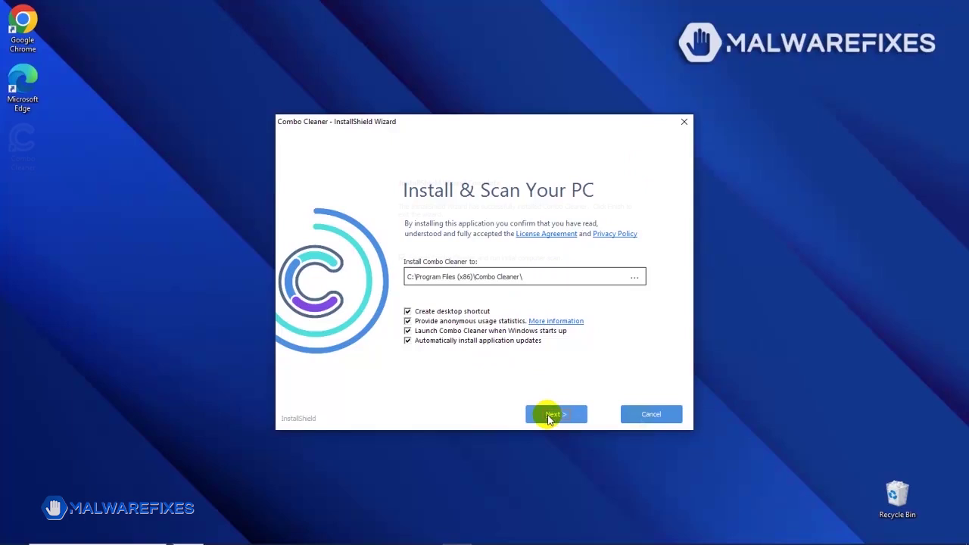
Proceed with the InstallShield wizard to install Combo Cleaner and run its initial scan
left_click(551, 418)
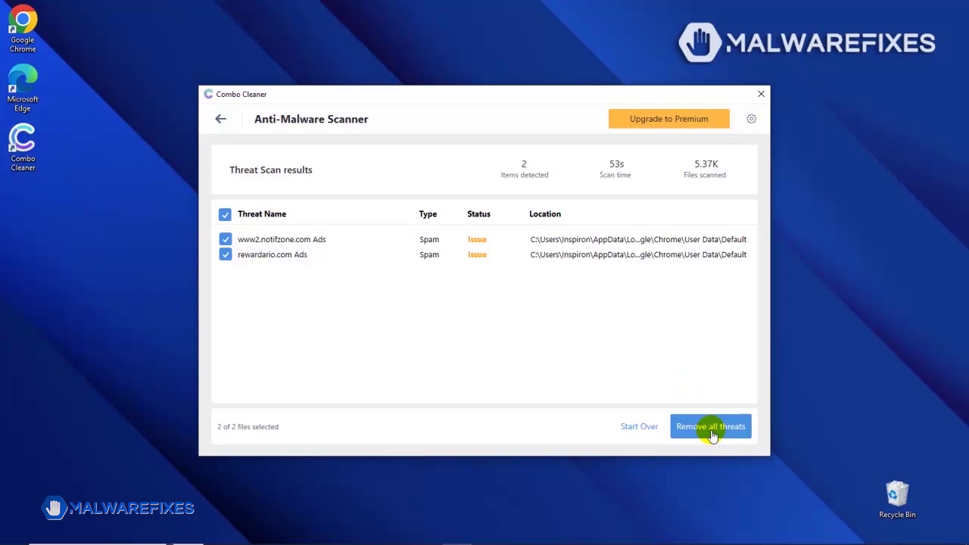
Request removal of both detected threats and accept the Combo Cleaner Premium Buy Now offer
left_click(712, 428)
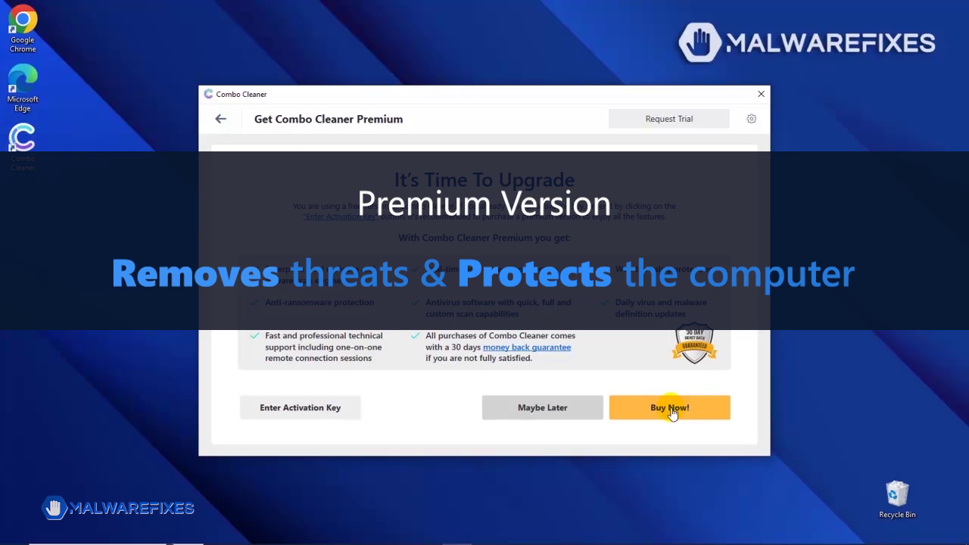
left_click(674, 415)
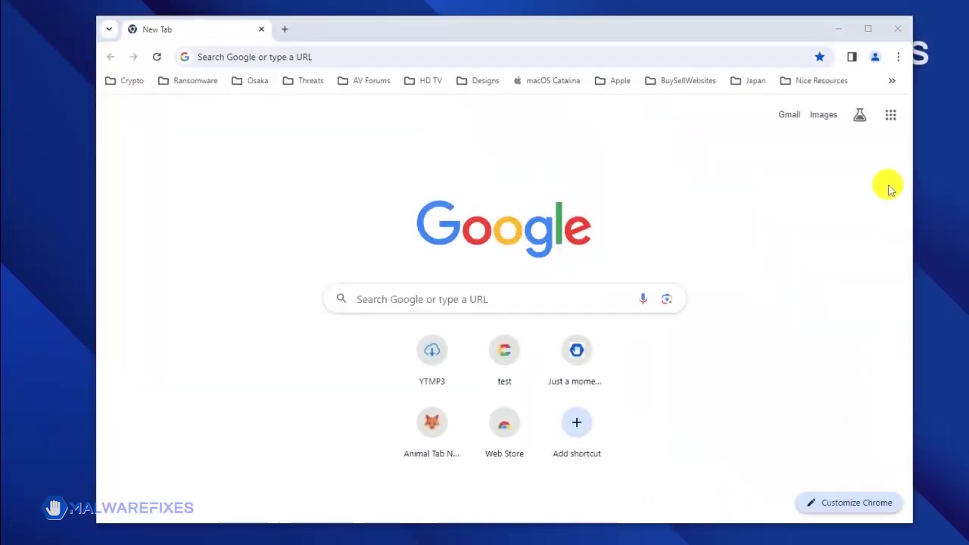
Reach Chrome's Site settings Notifications list and show the options for aimpothy.com
left_click(898, 57)
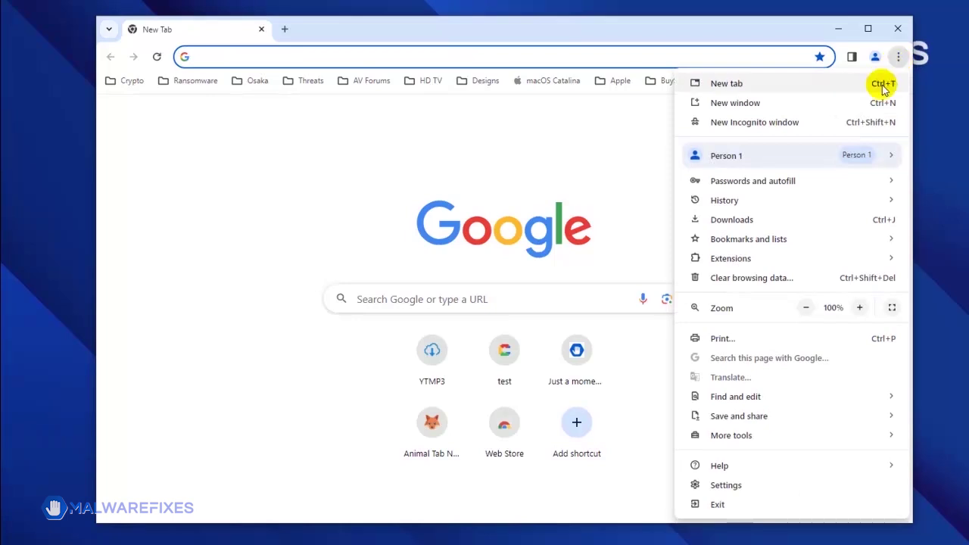
left_click(758, 484)
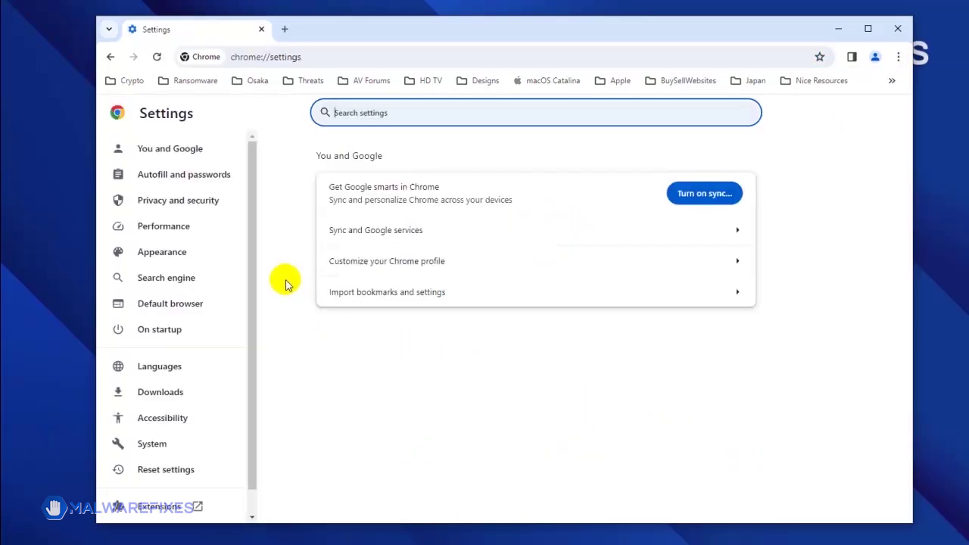
left_click(225, 206)
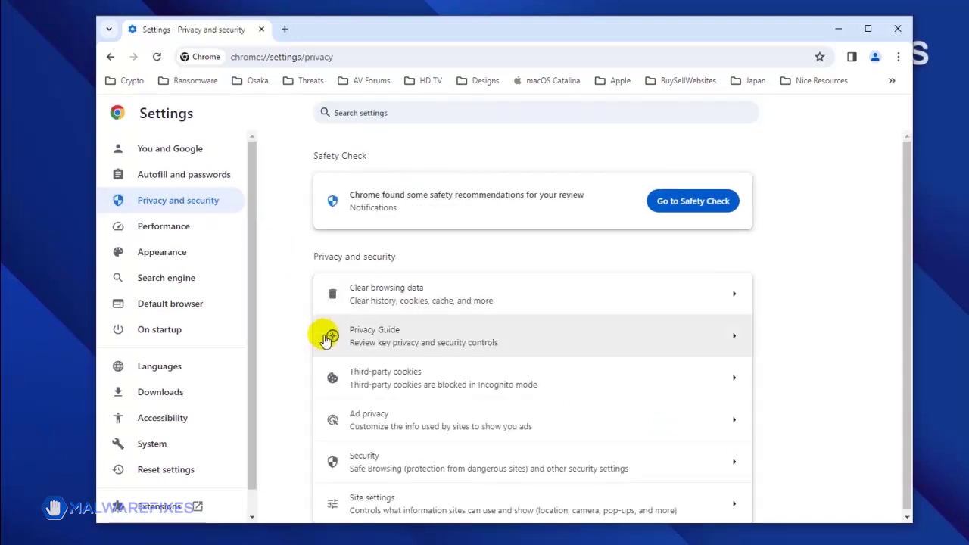
left_click(429, 503)
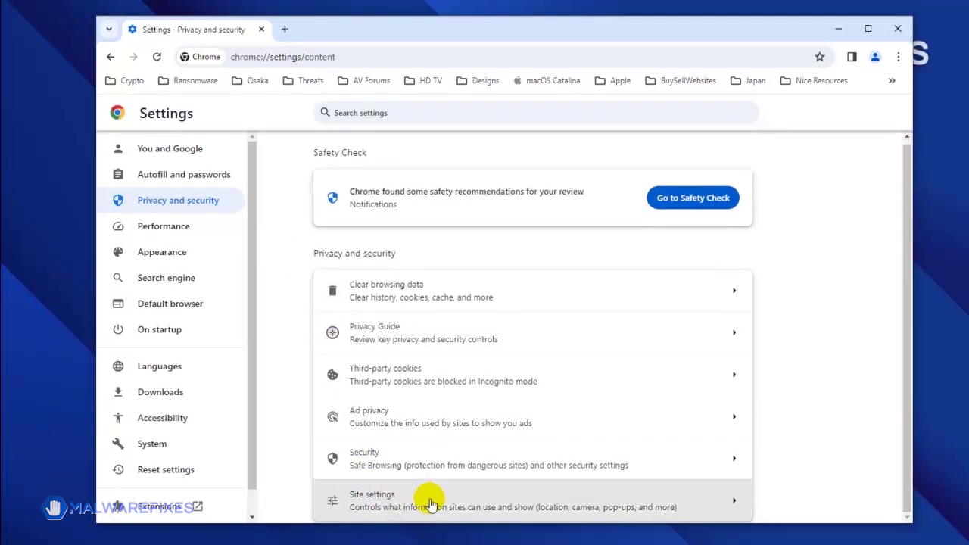
scroll(447, 448, "down", 4)
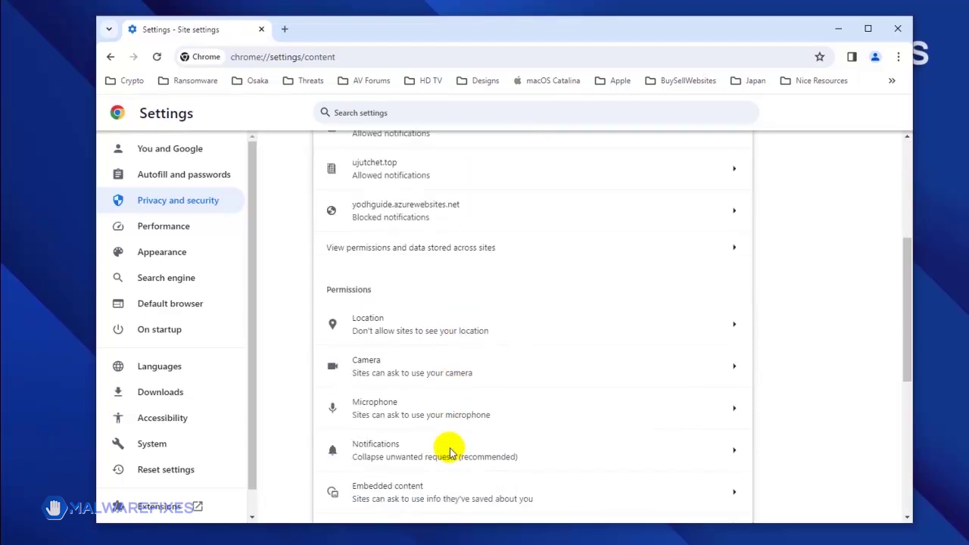
left_click(450, 452)
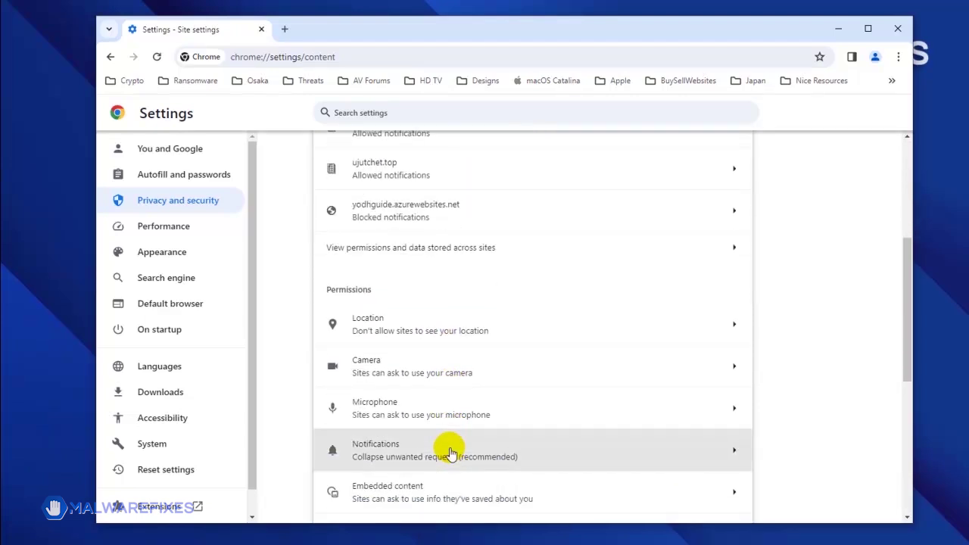
scroll(502, 439, "down", 3)
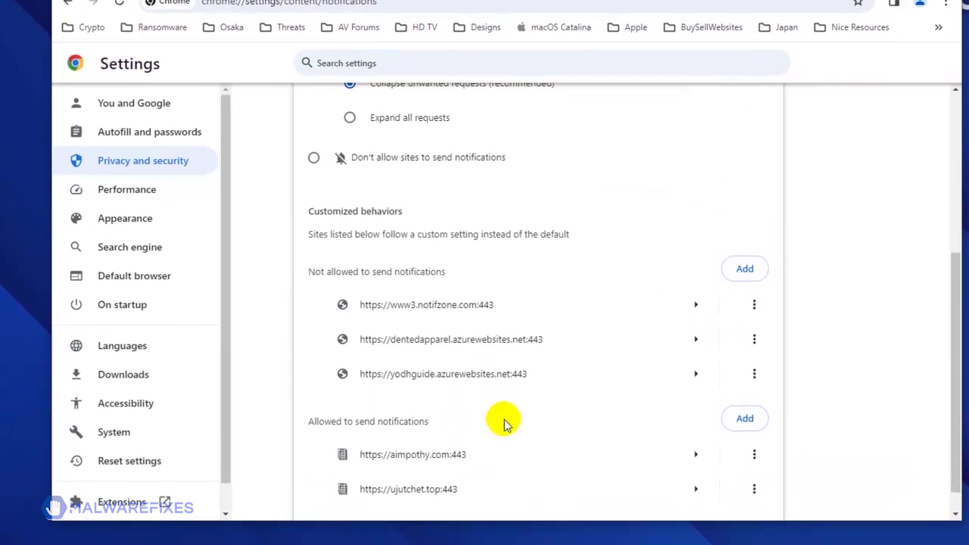
scroll(505, 424, "down", 1)
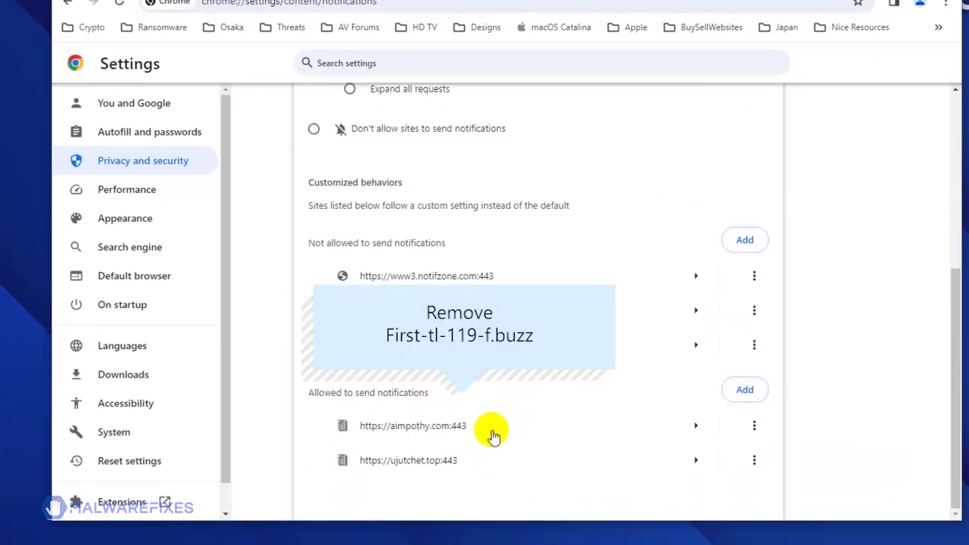
left_click(758, 434)
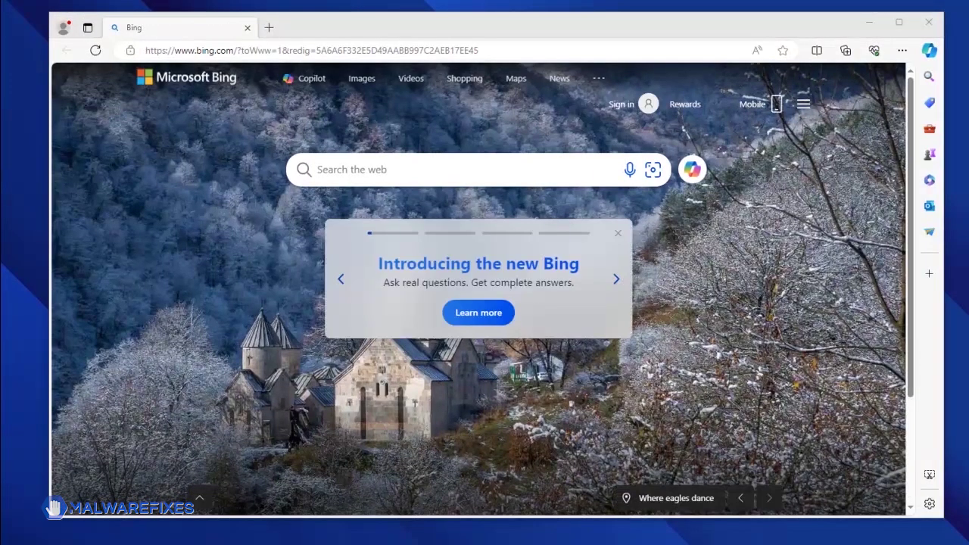
Reach Edge's Cookies and site permissions Notifications list and show the options for aimpothy.com
left_click(903, 50)
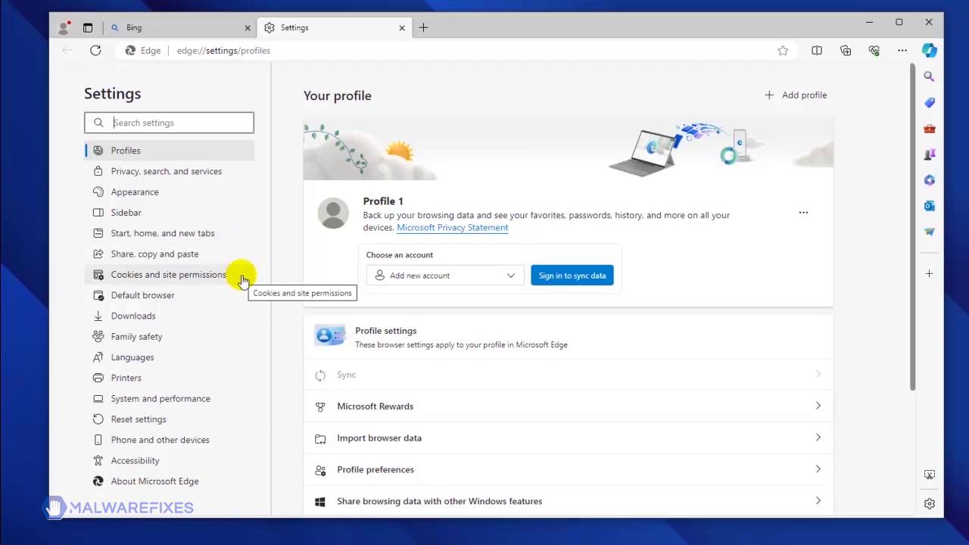
left_click(242, 277)
scroll(584, 368, "down", 3)
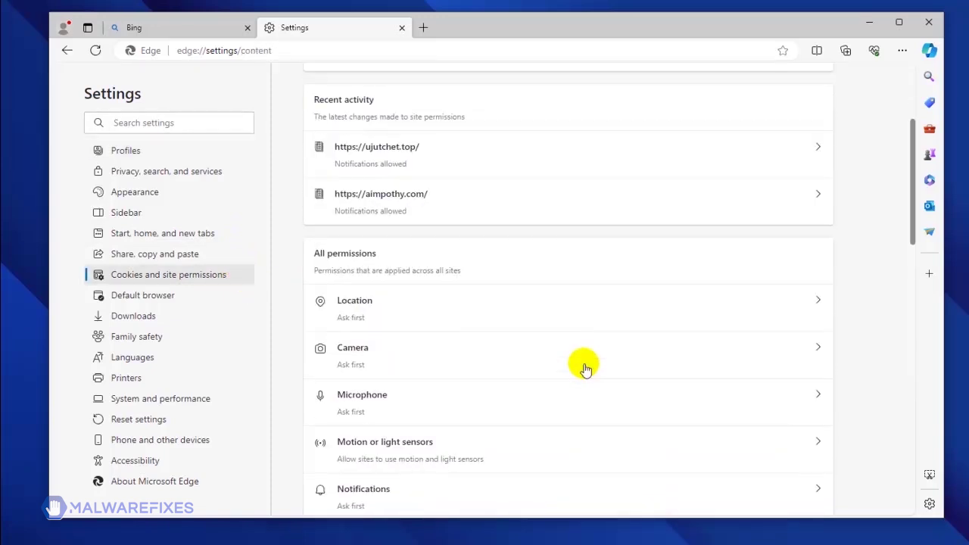
scroll(584, 369, "down", 3)
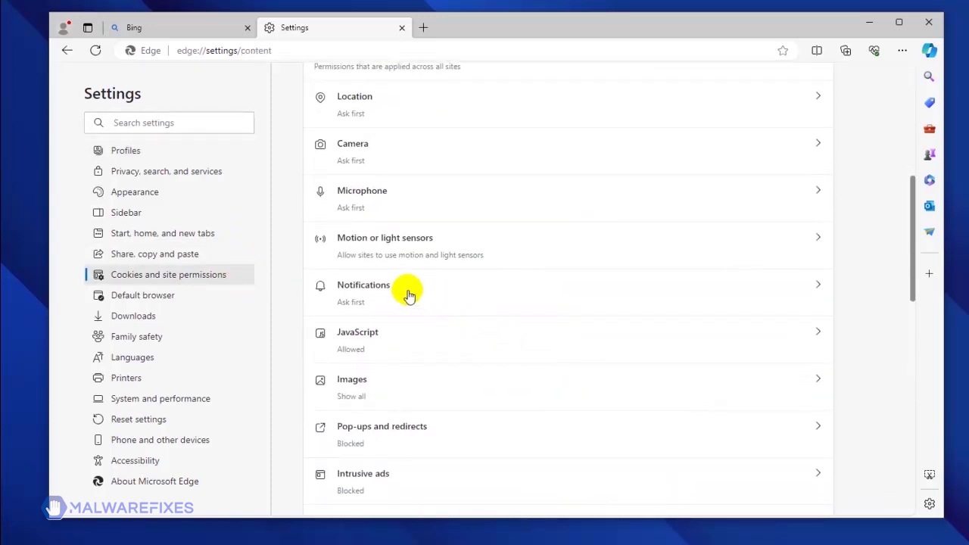
left_click(409, 296)
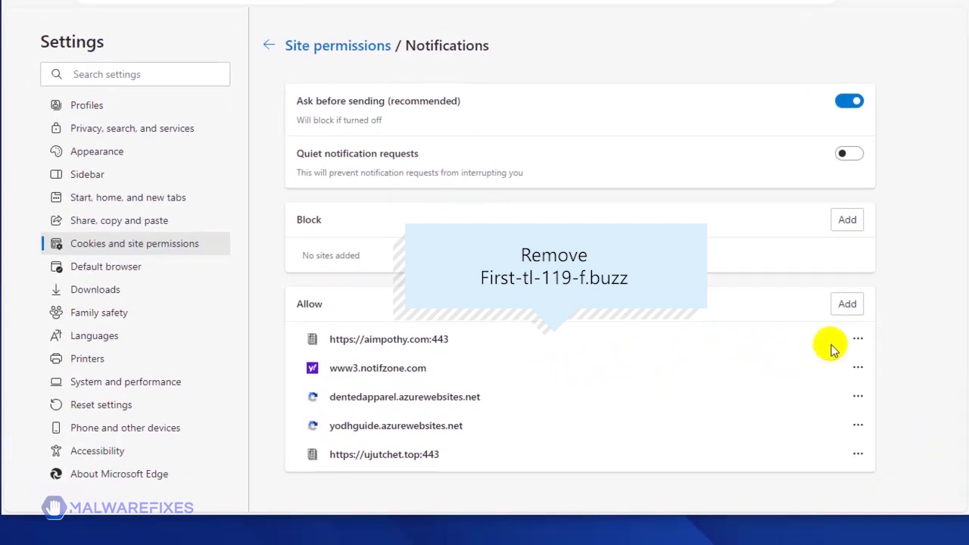
left_click(858, 341)
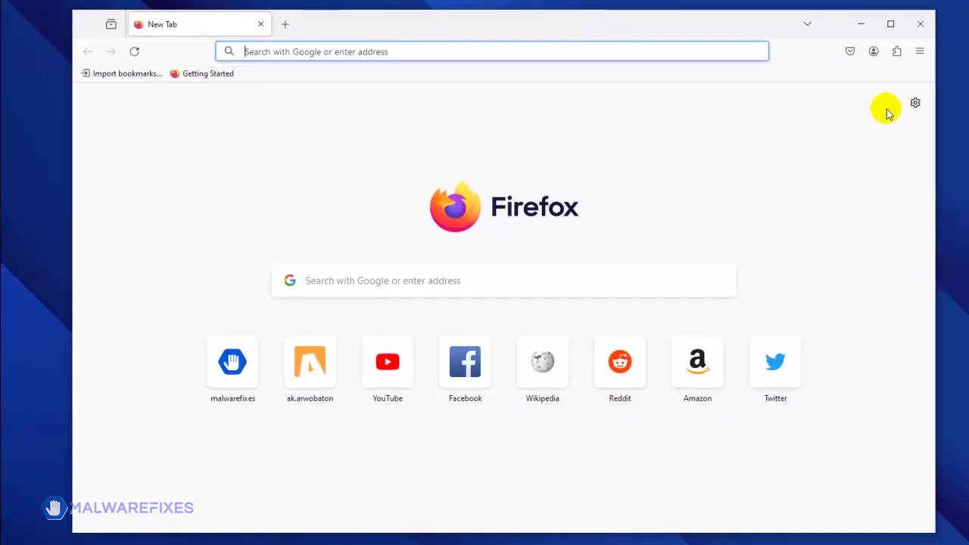
Open Firefox's Privacy & Security notification permissions list of allowed sites
left_click(920, 53)
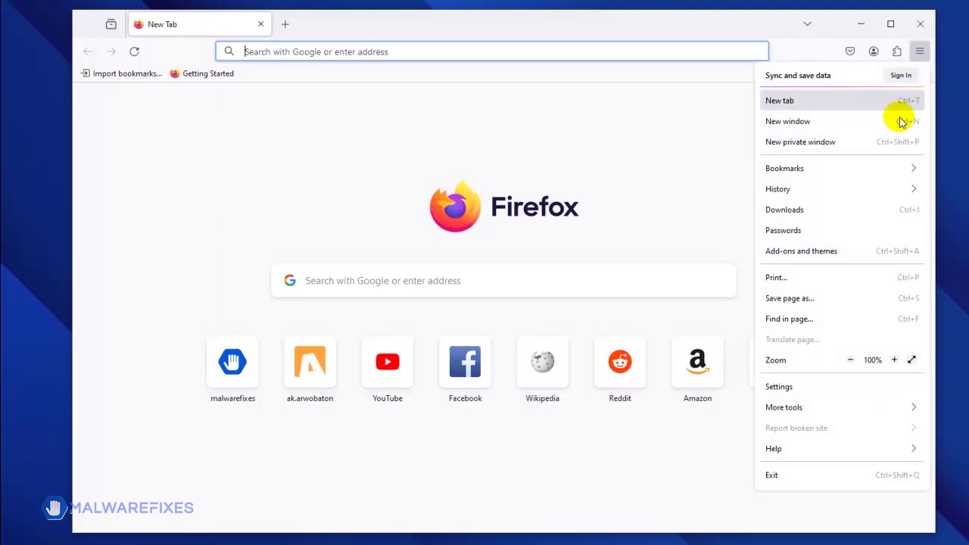
left_click(820, 387)
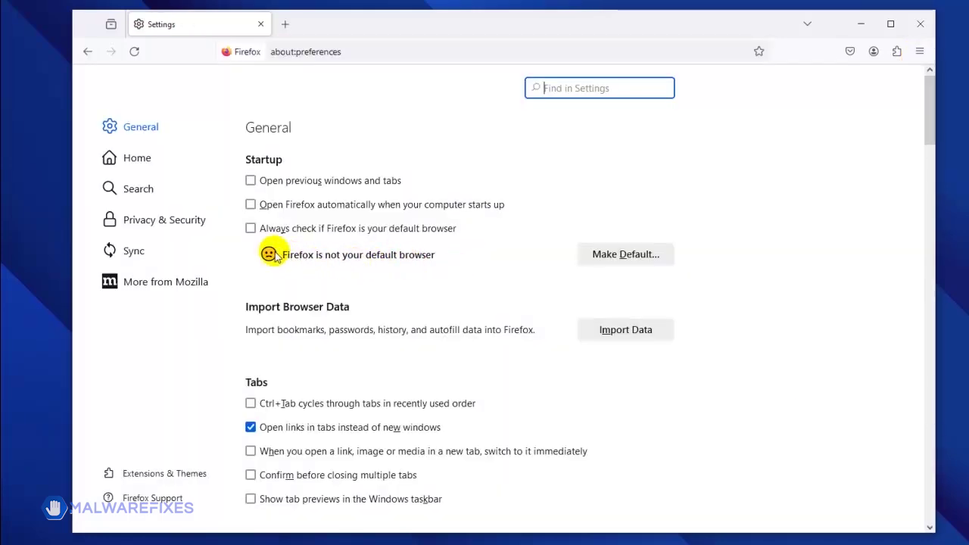
left_click(217, 225)
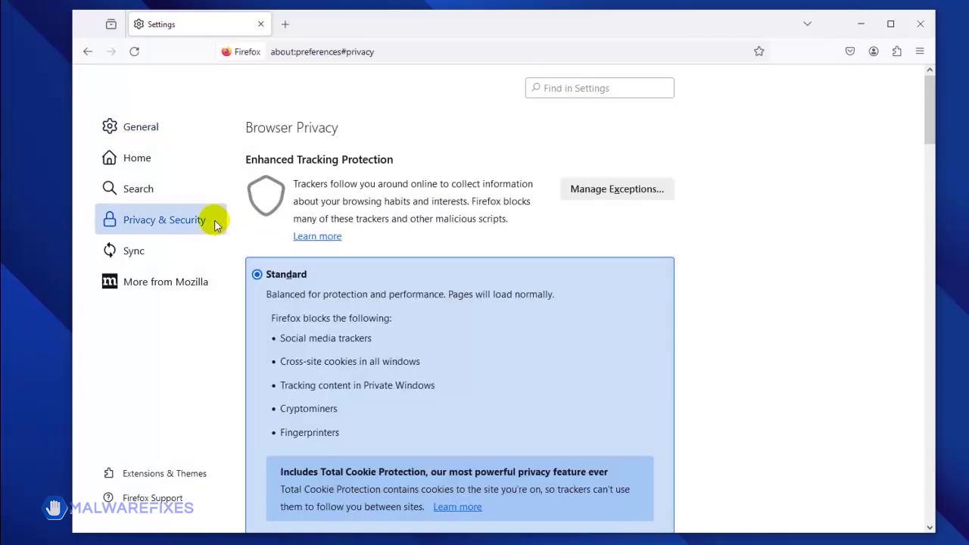
scroll(535, 314, "down", 10)
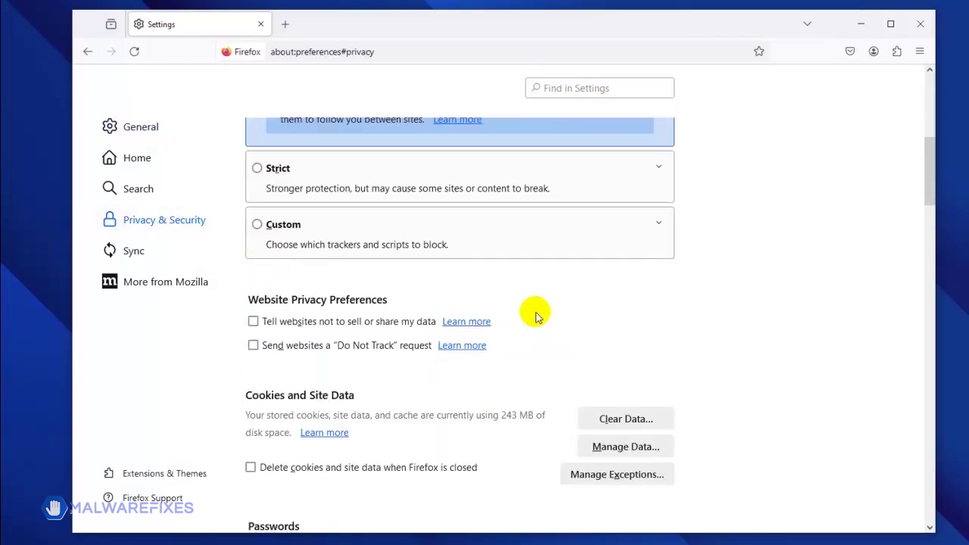
scroll(536, 314, "down", 5)
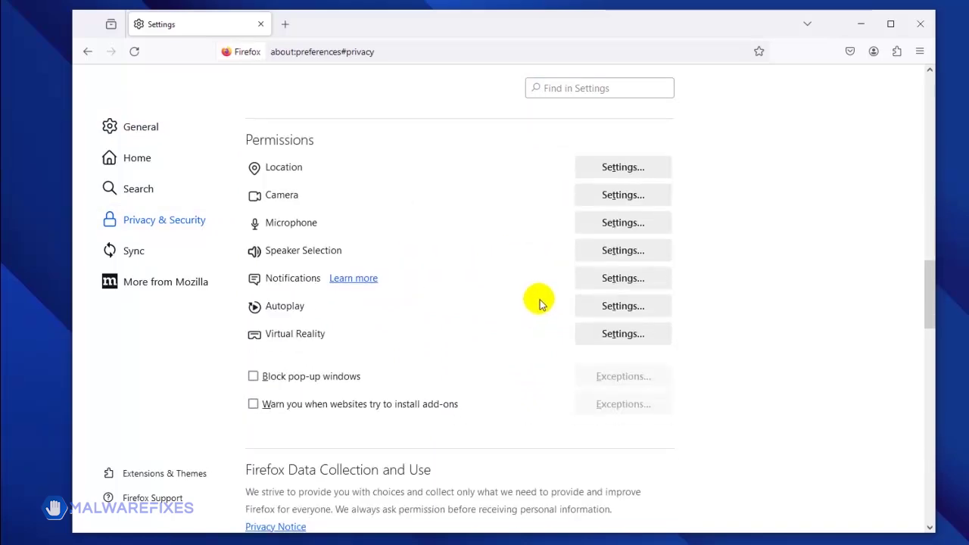
left_click(620, 280)
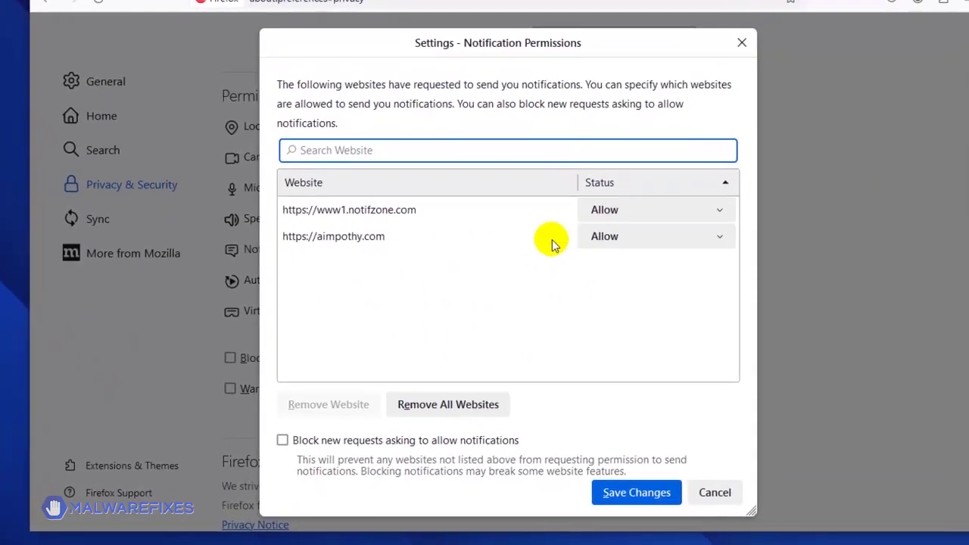
Select www1.notifzone.com, close the permissions list, and quit Firefox
left_click(450, 212)
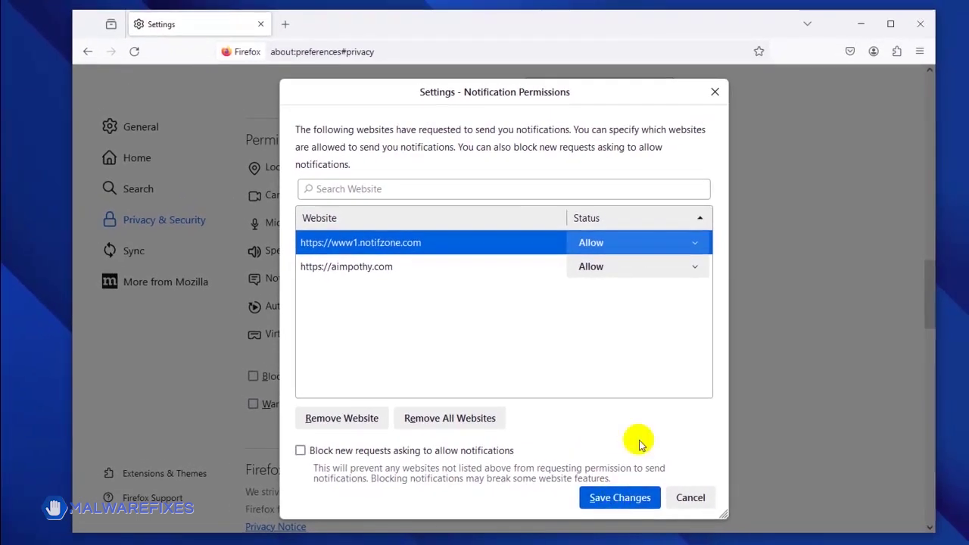
left_click(714, 89)
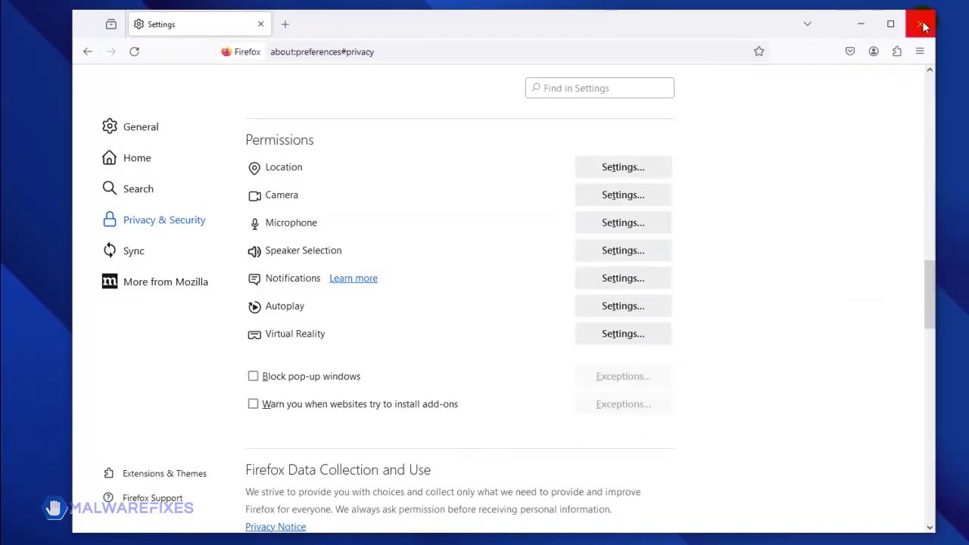
left_click(921, 23)
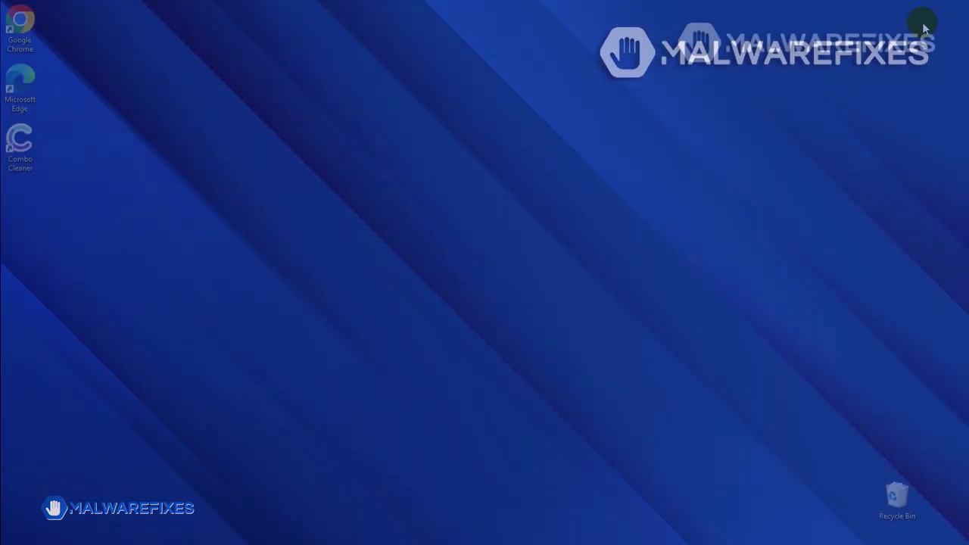